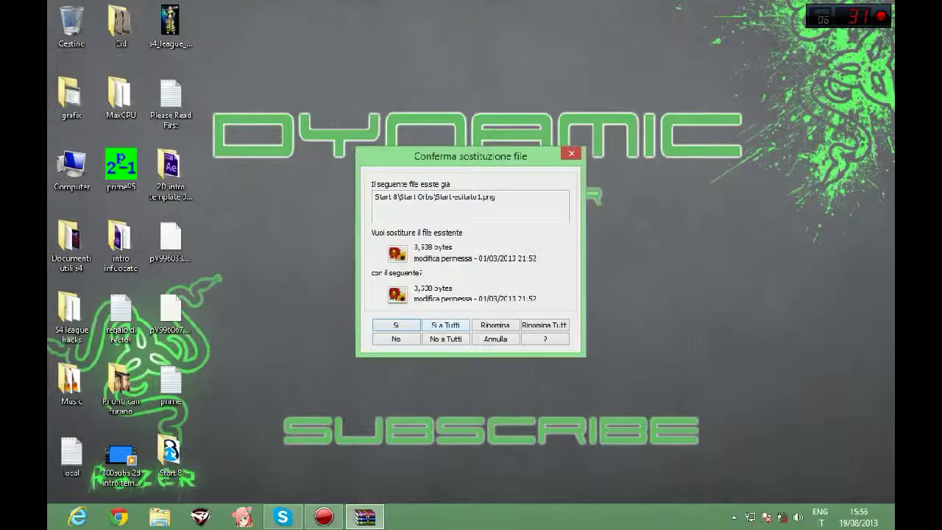
Step: Extract the Start 8 archive to the desktop, replacing all existing files, and open the extracted Start 8 folder
click(446, 326)
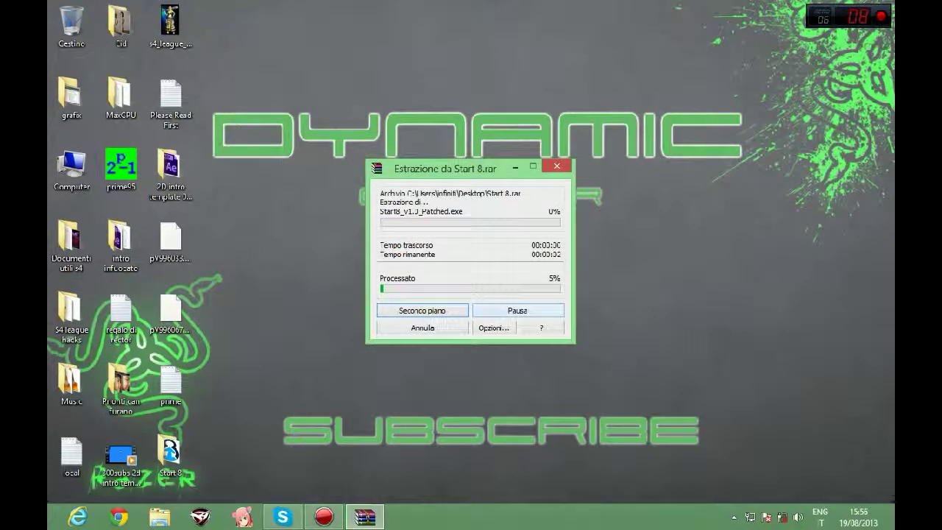
drag(253, 309, 320, 239)
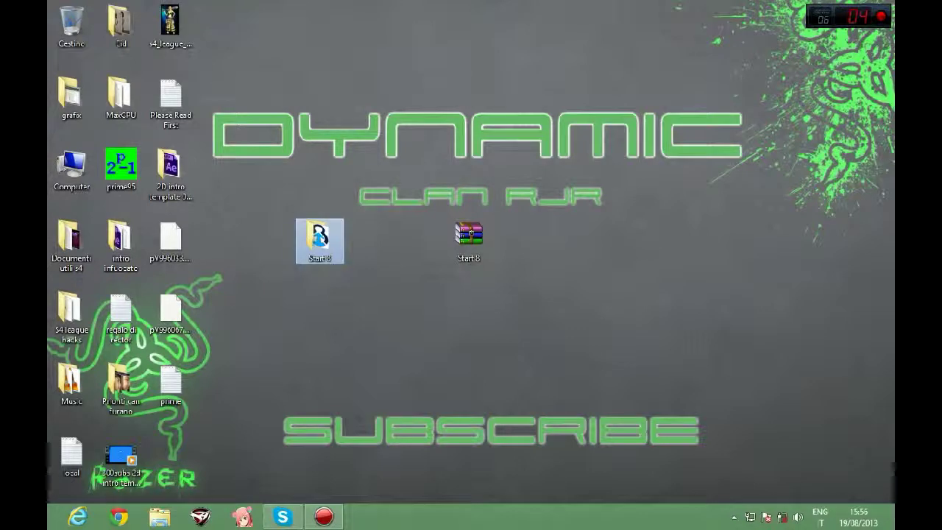
double_click(320, 240)
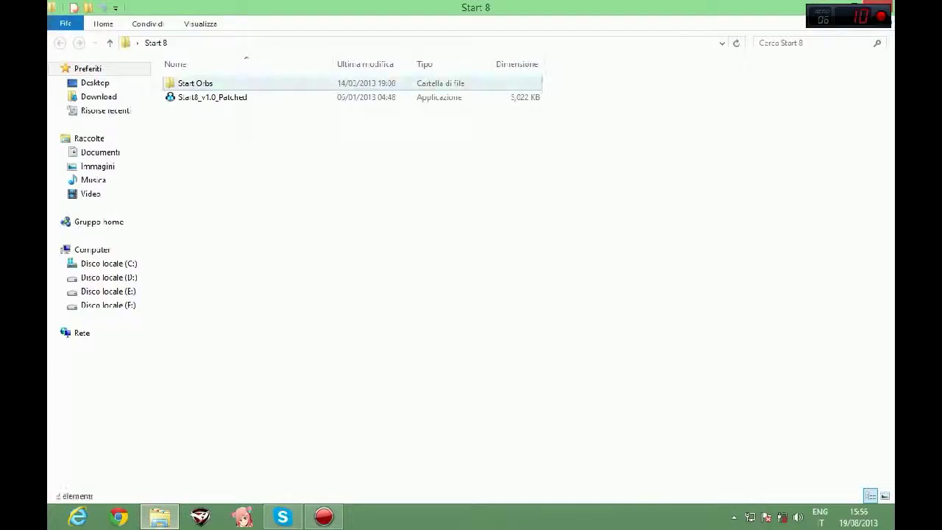
Step: Examine the start button images in the Start Orbs folder and return to the Start 8 folder
click(221, 97)
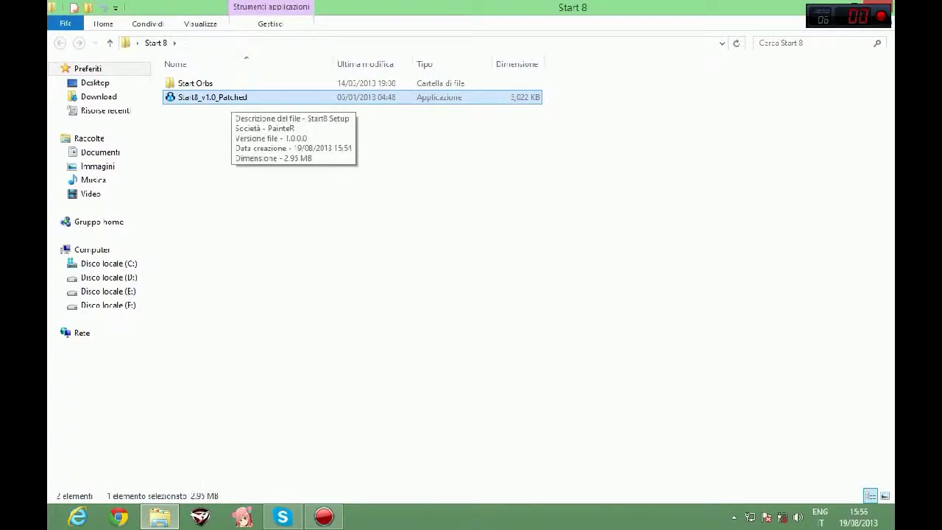
double_click(230, 84)
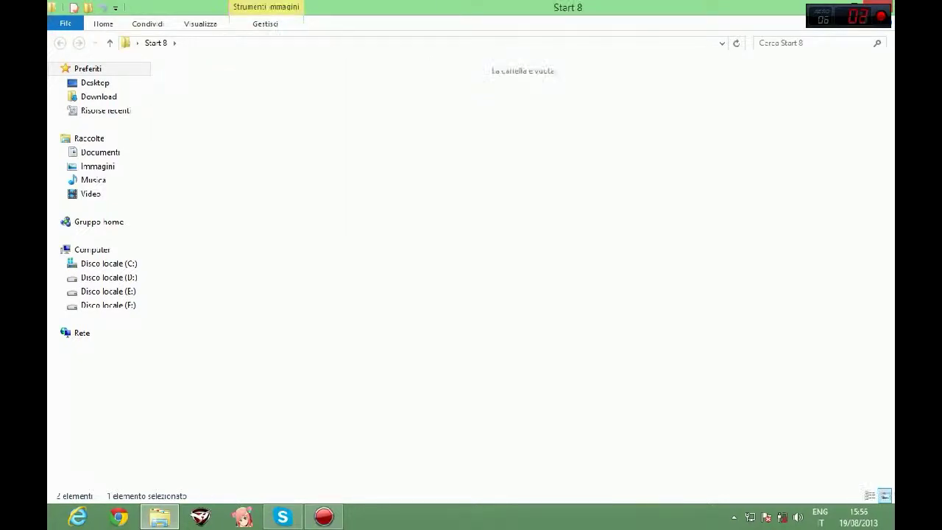
drag(861, 364, 153, 56)
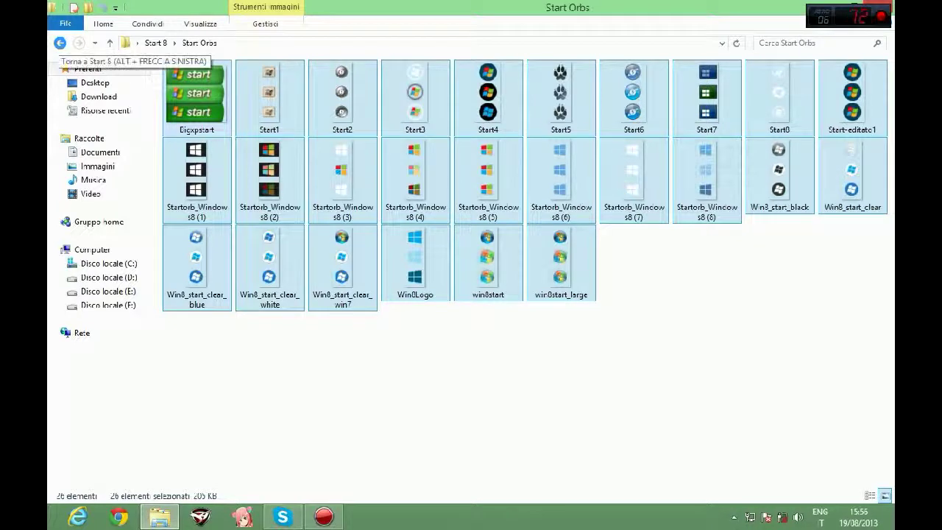
click(60, 43)
Step: Run the Start8_v1.0_Patched installer, allow it to make changes, and accept English as the setup language
click(221, 97)
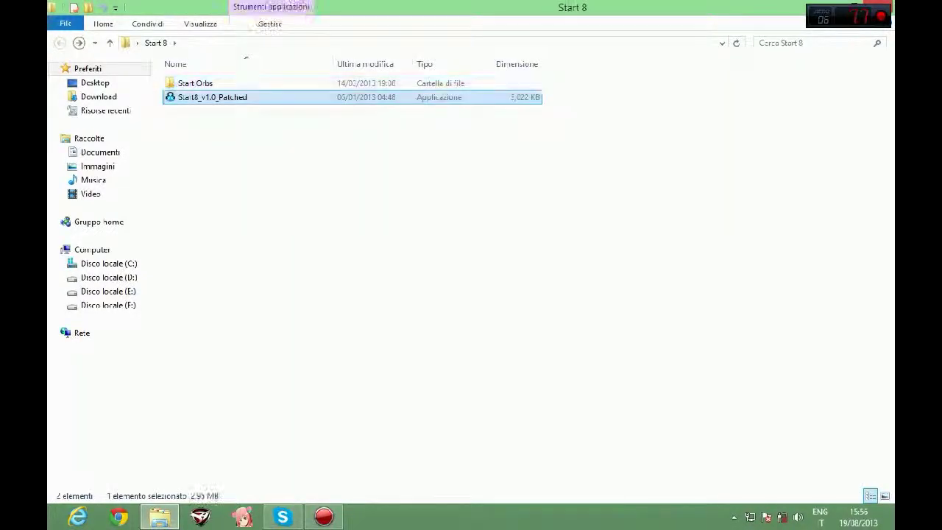
double_click(221, 97)
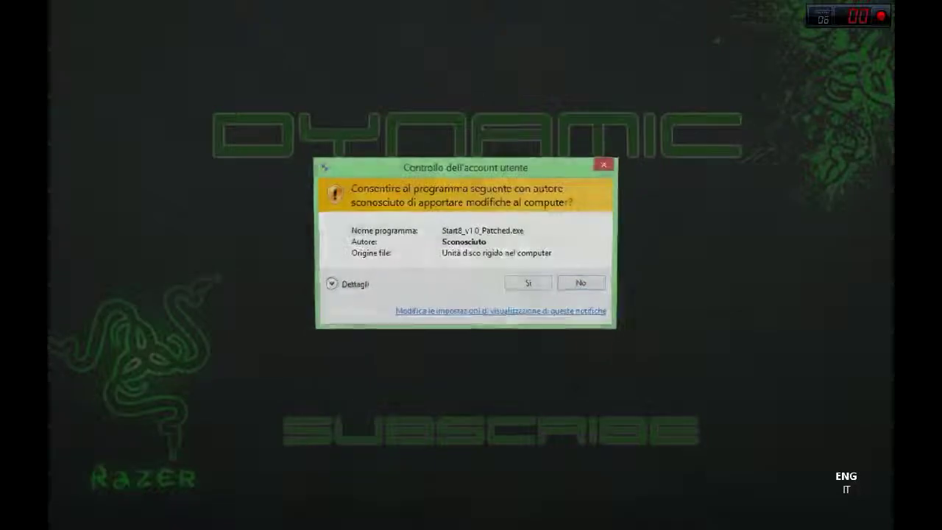
click(528, 283)
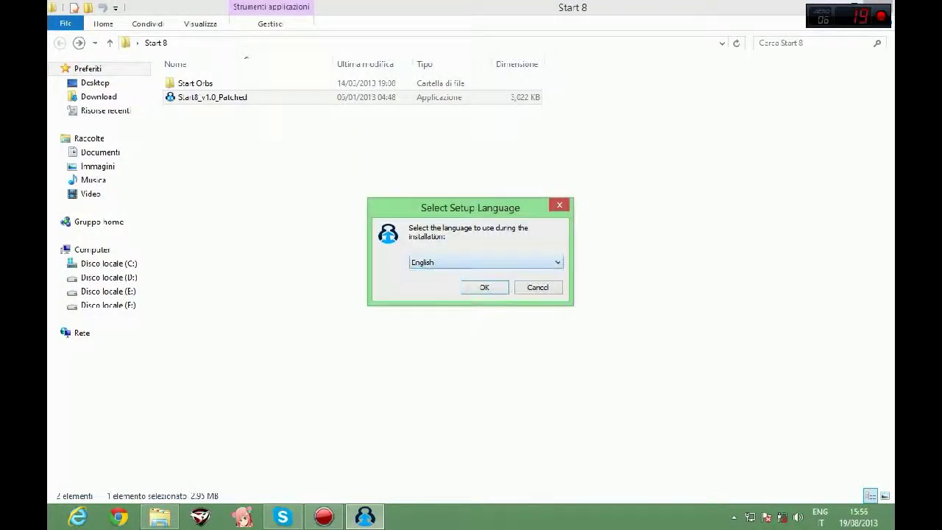
key(Return)
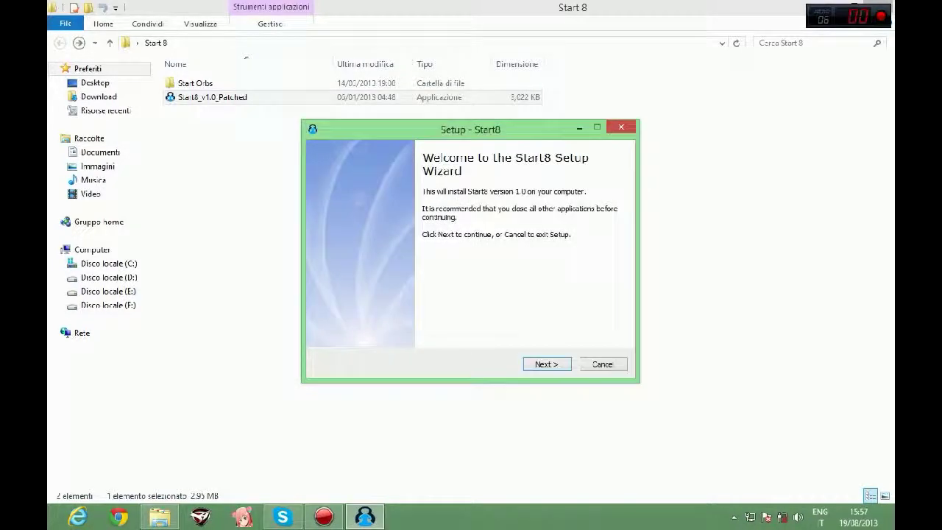
Step: Install Start8 into C:\Program Files (x86)\Stardock\Start8 and finish the setup with Configure Start8 now enabled
key(Return)
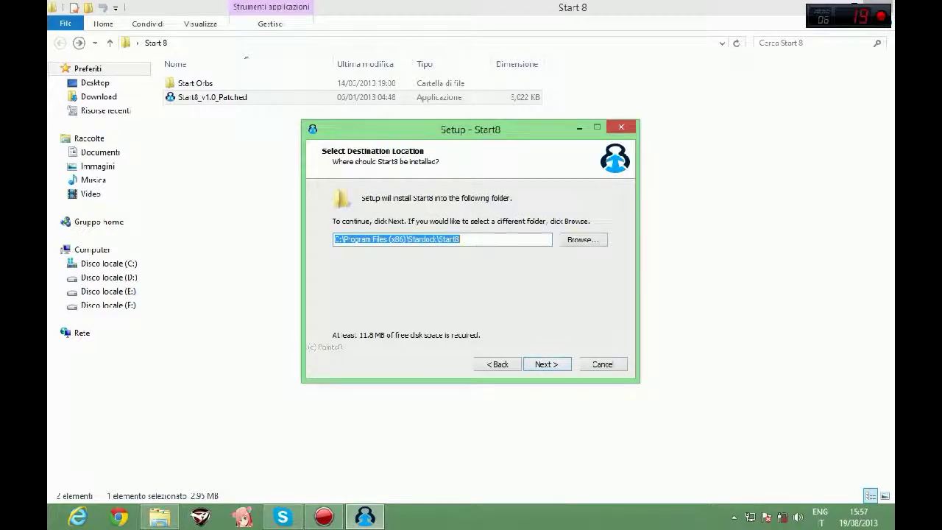
key(Return)
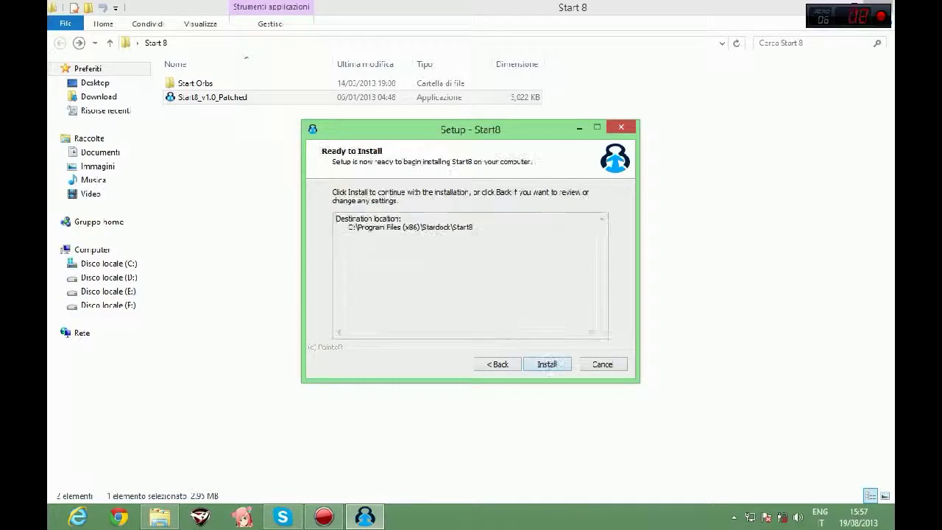
key(Return)
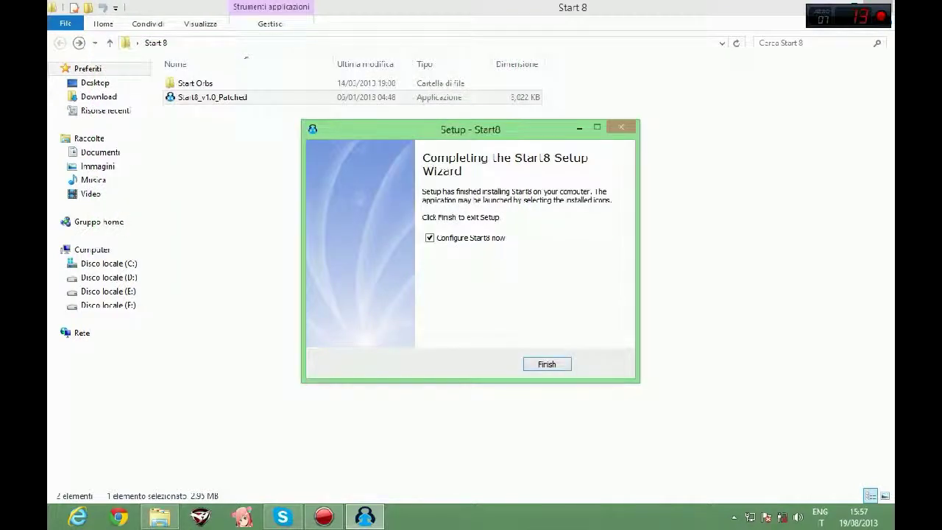
click(546, 364)
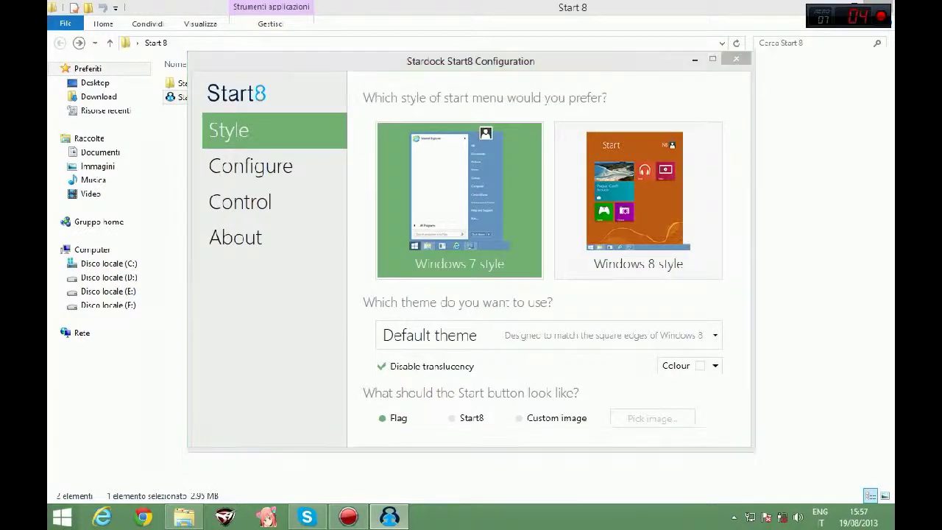
Step: Preview the new start menu and decline the Start8 update download
click(62, 517)
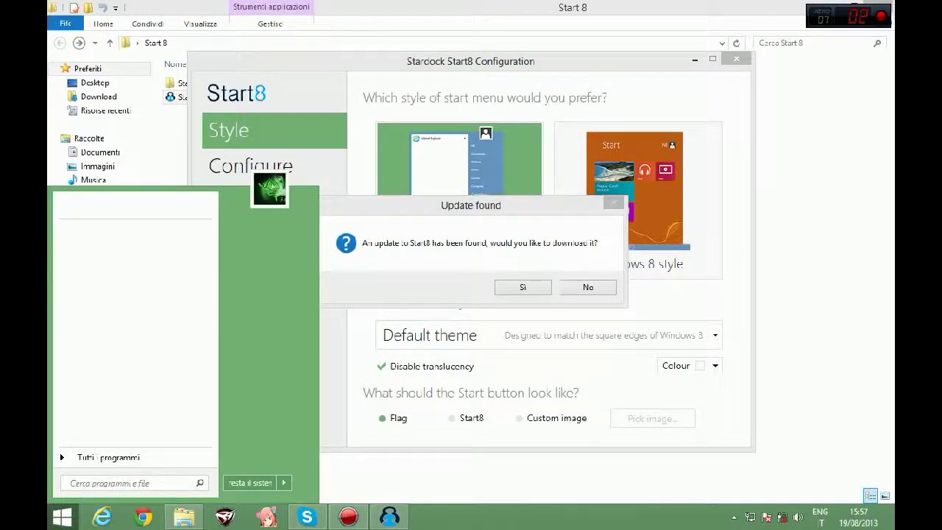
drag(504, 210, 535, 195)
click(101, 518)
click(62, 517)
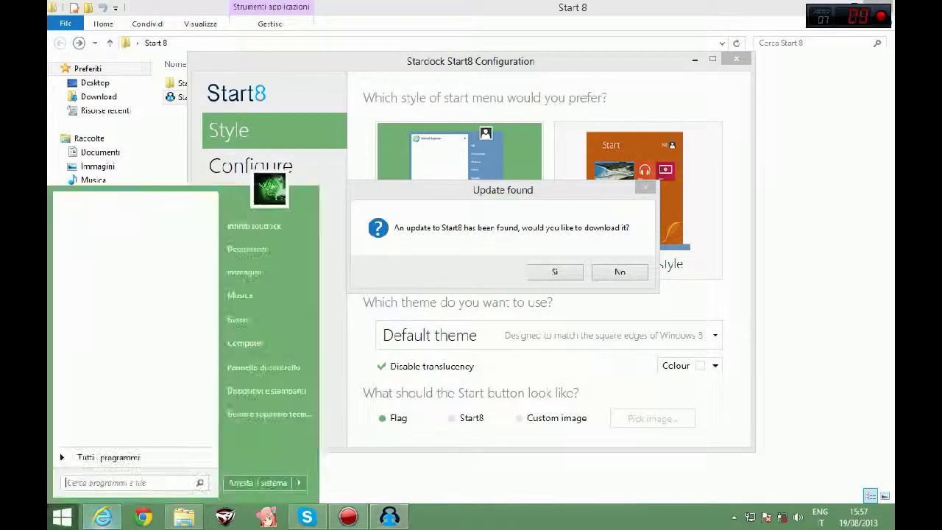
click(878, 4)
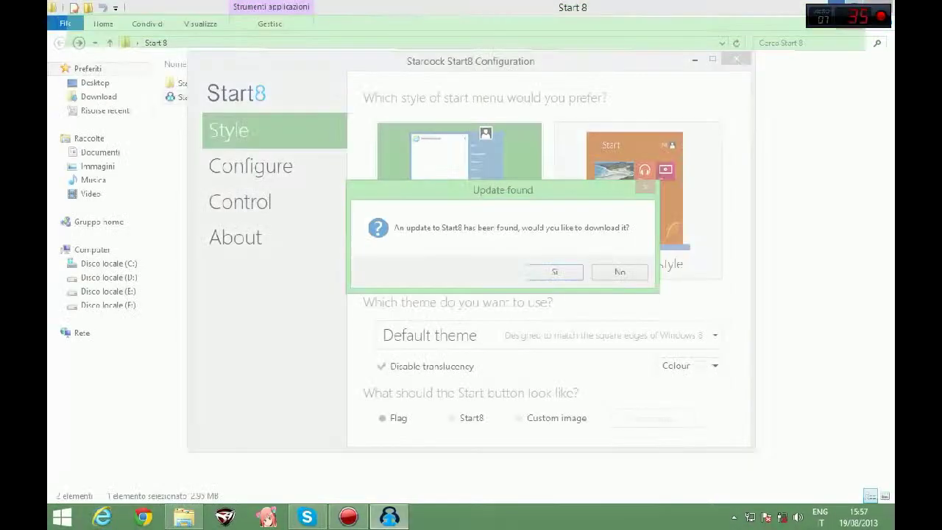
drag(511, 192, 435, 206)
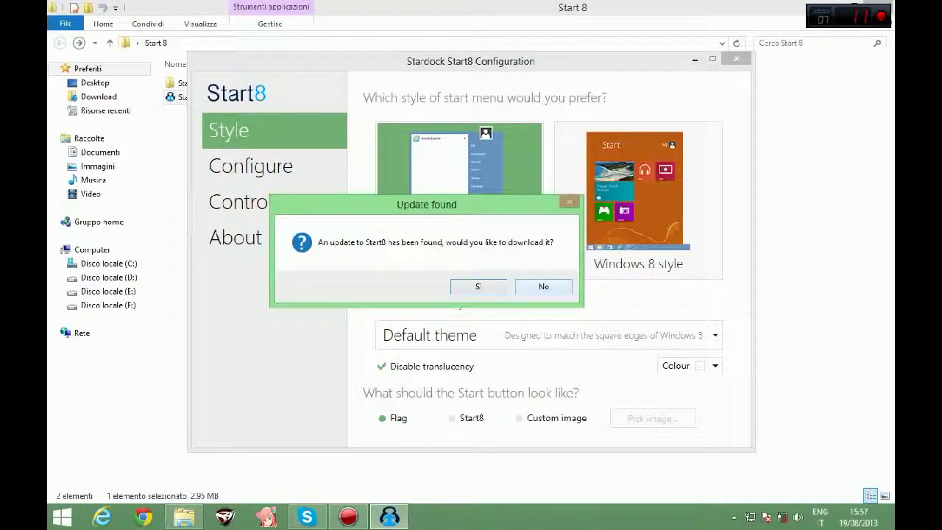
click(544, 286)
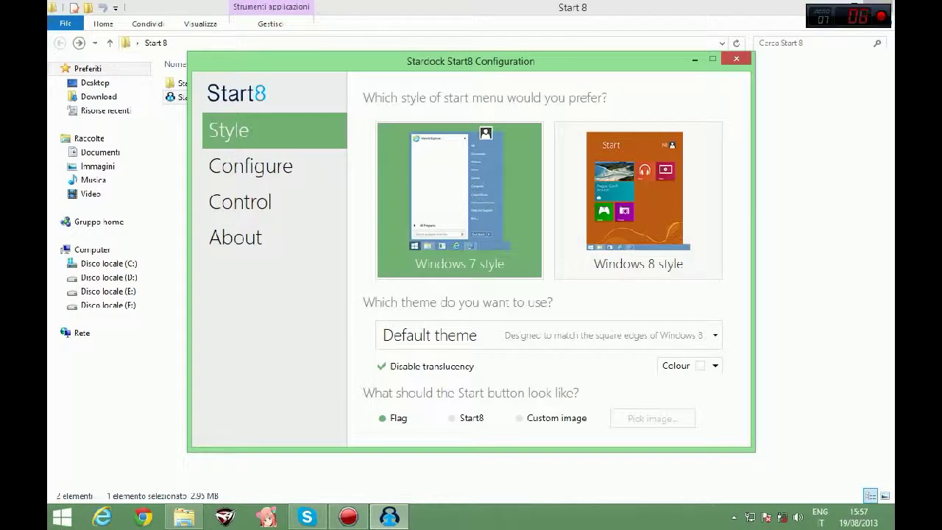
Step: Turn off Disable translucency for the Default theme and check the start menu's look
click(63, 518)
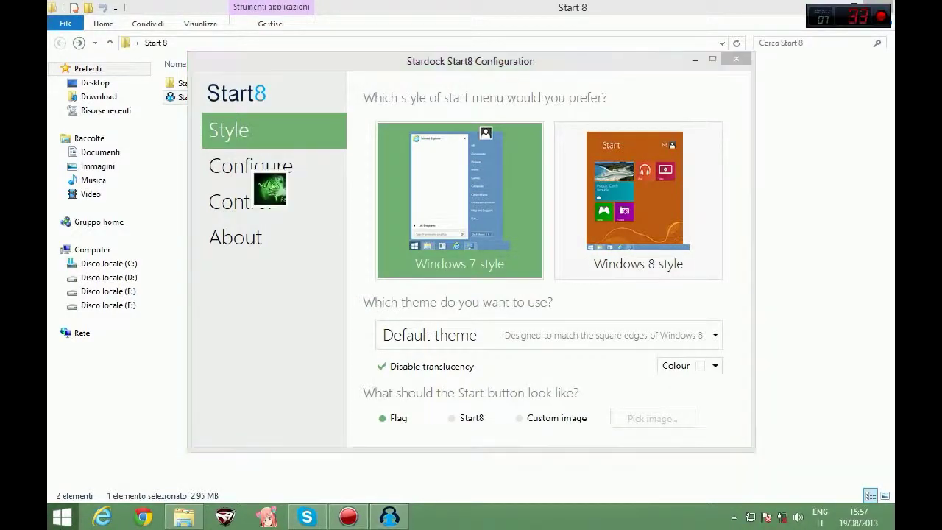
click(382, 366)
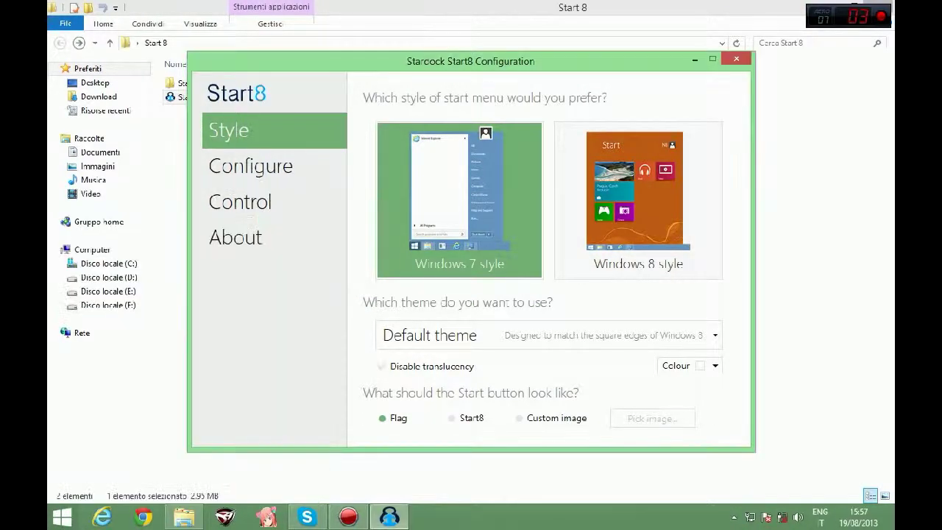
click(63, 518)
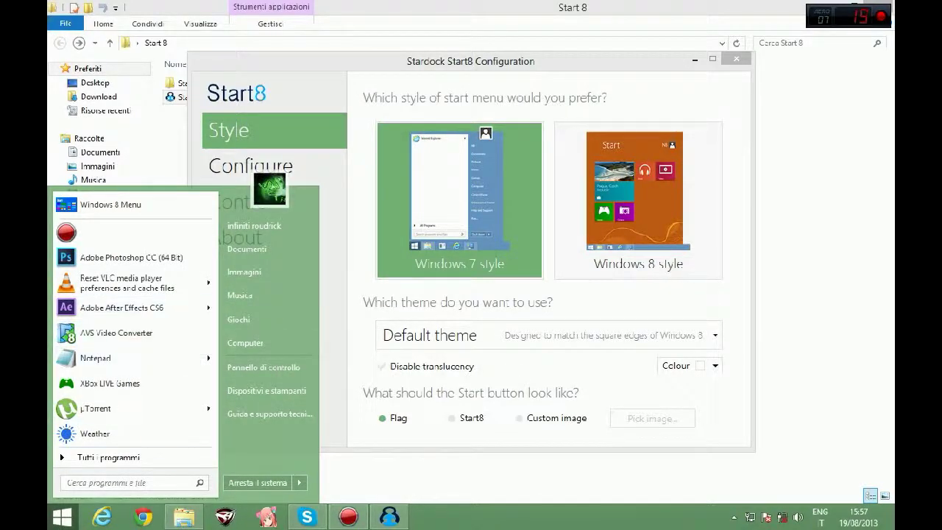
key(Escape)
key(super)
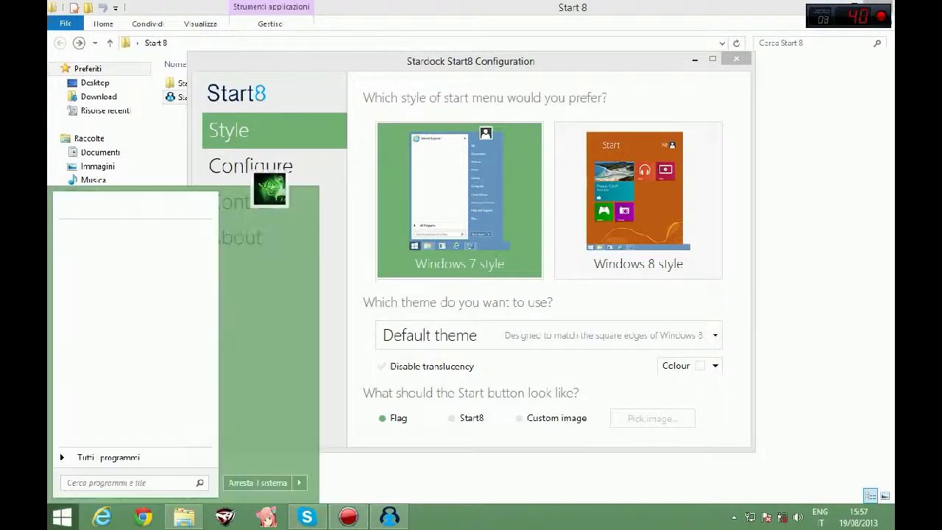
key(Escape)
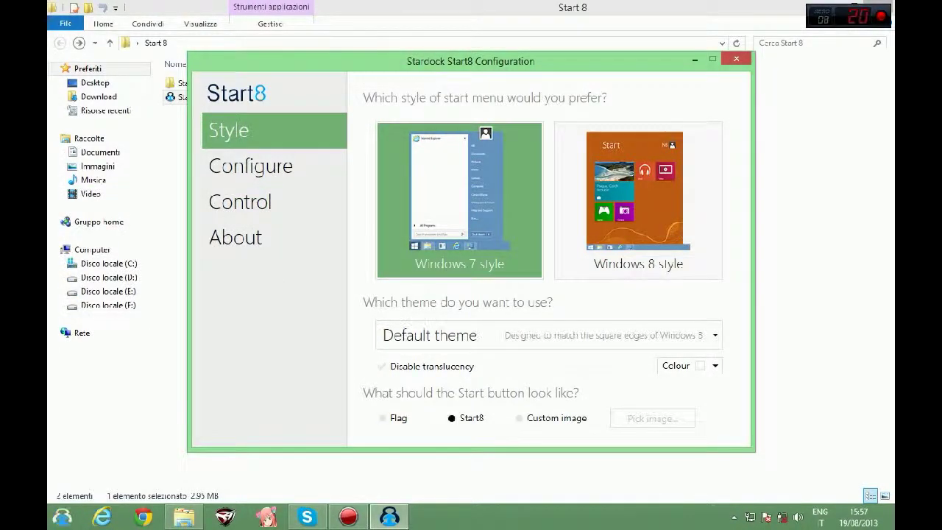
Step: Try the Start8 and Custom image looks for the Start button, and return it to Flag
click(383, 418)
click(452, 418)
click(520, 418)
click(383, 418)
click(549, 335)
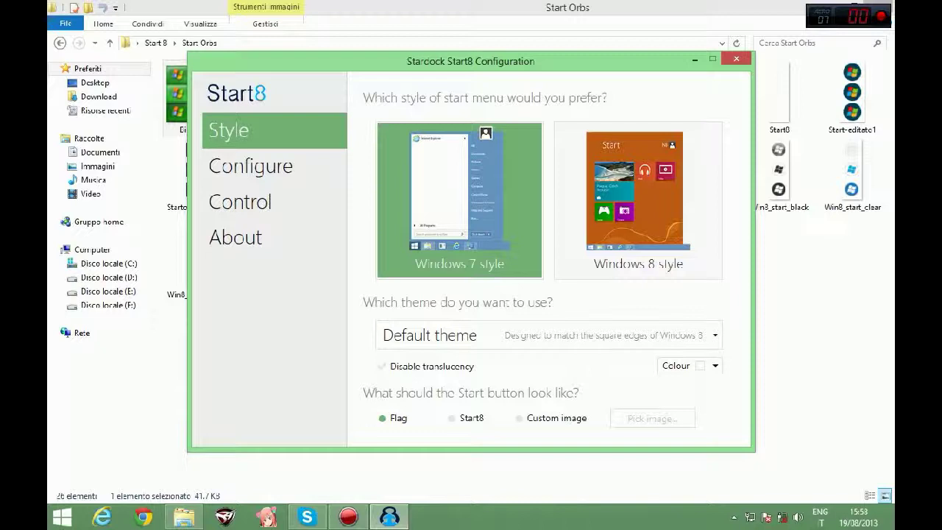
Step: Preview the start menu with the Flag button, and switch the Start button to the Start8 look
key(super)
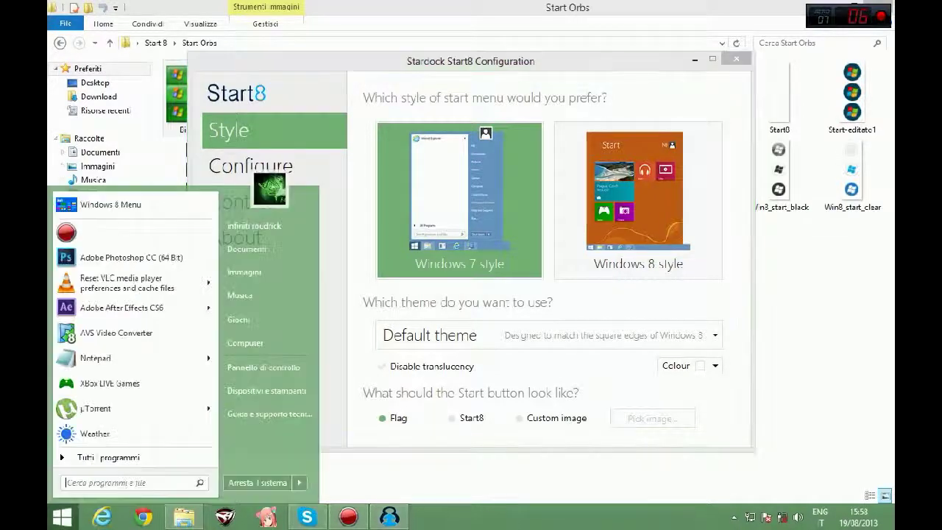
key(super)
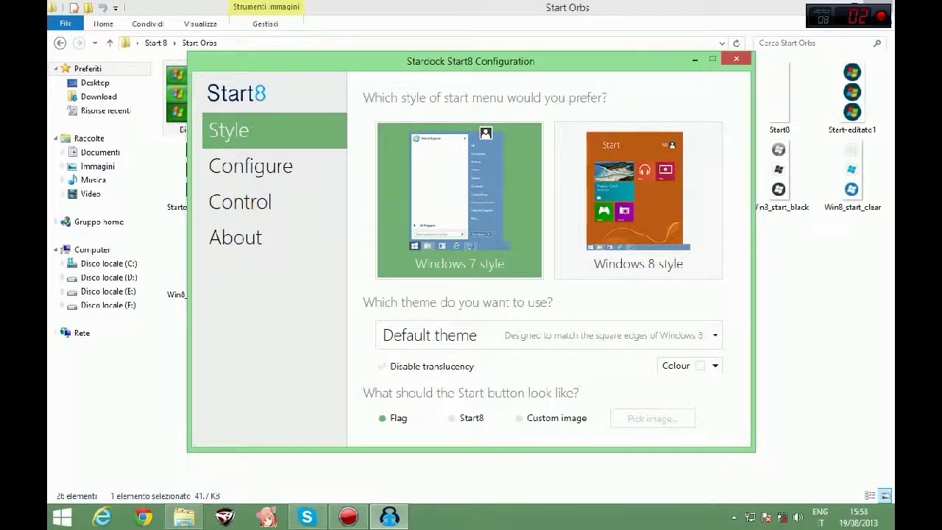
click(453, 418)
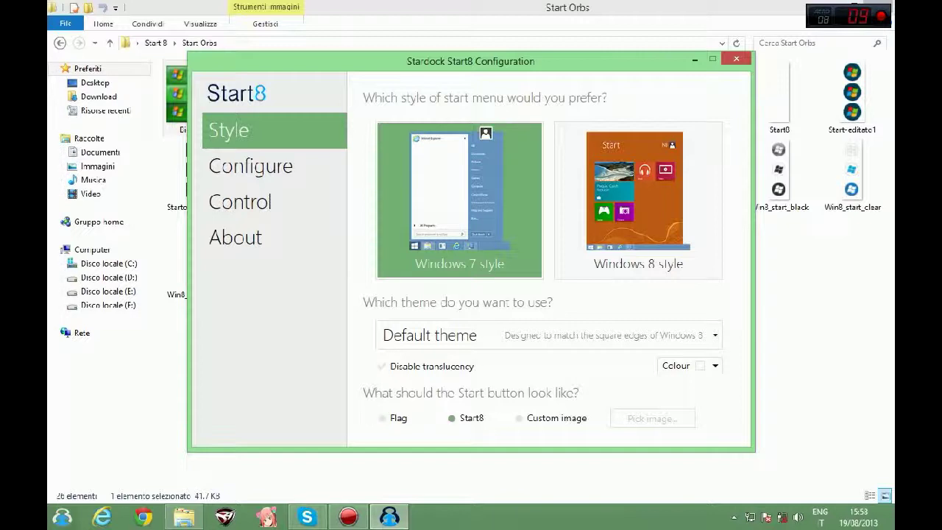
key(super)
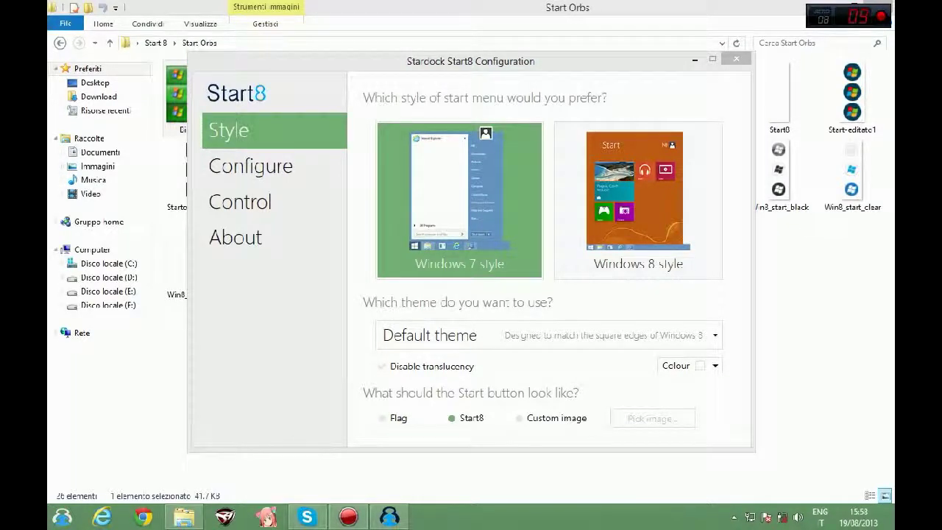
Step: Give the Start button the custom image xpstart from the StartButtons folder and open the start menu to check it
click(520, 418)
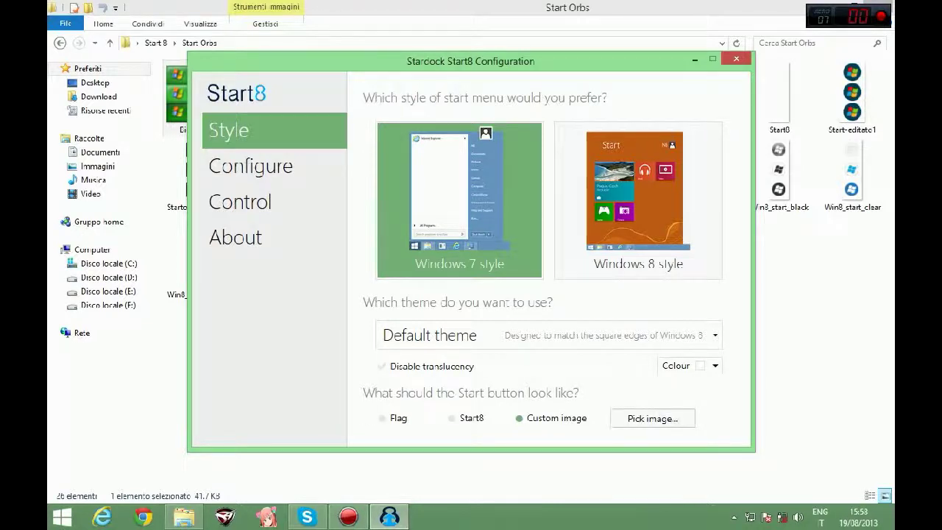
click(652, 418)
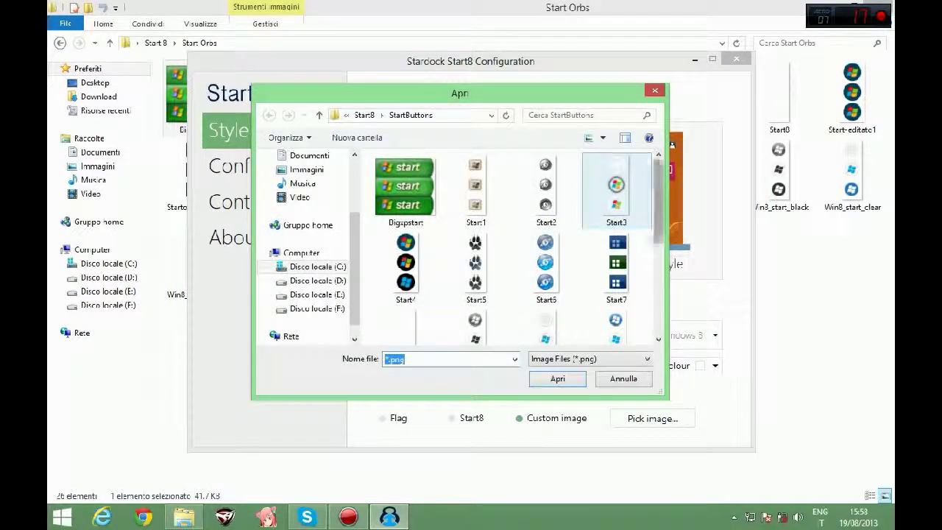
scroll(559, 177, down, 3)
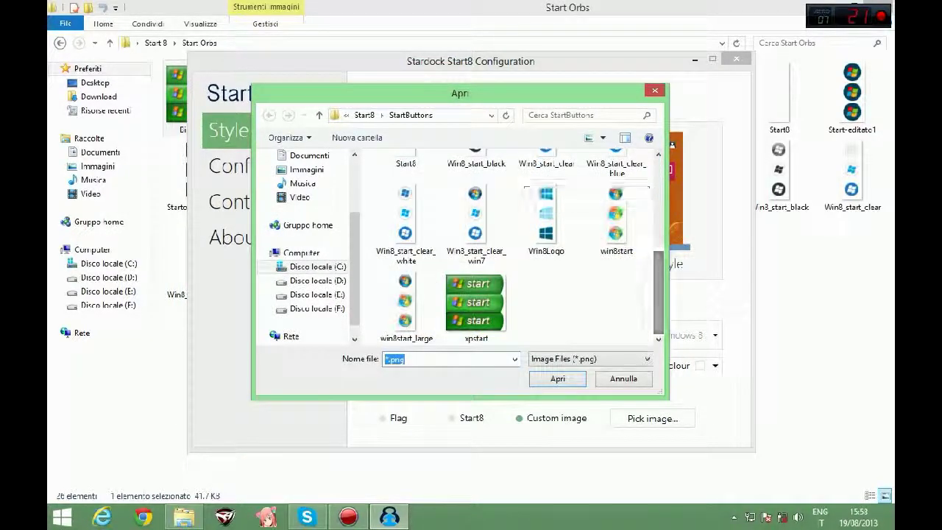
click(476, 303)
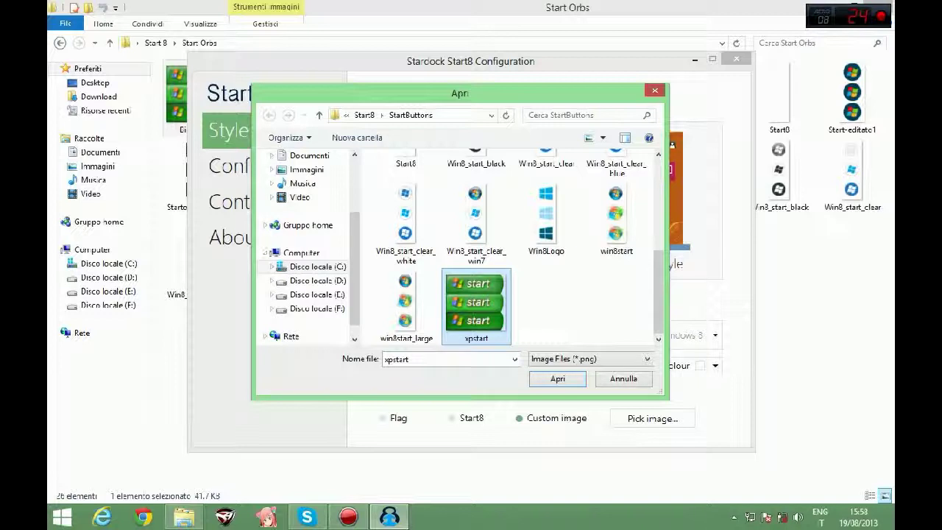
key(Return)
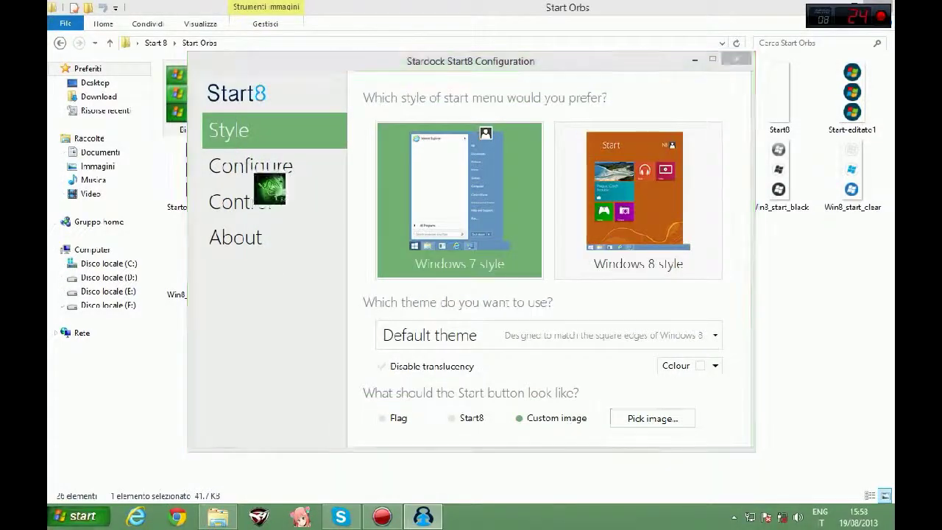
key(super)
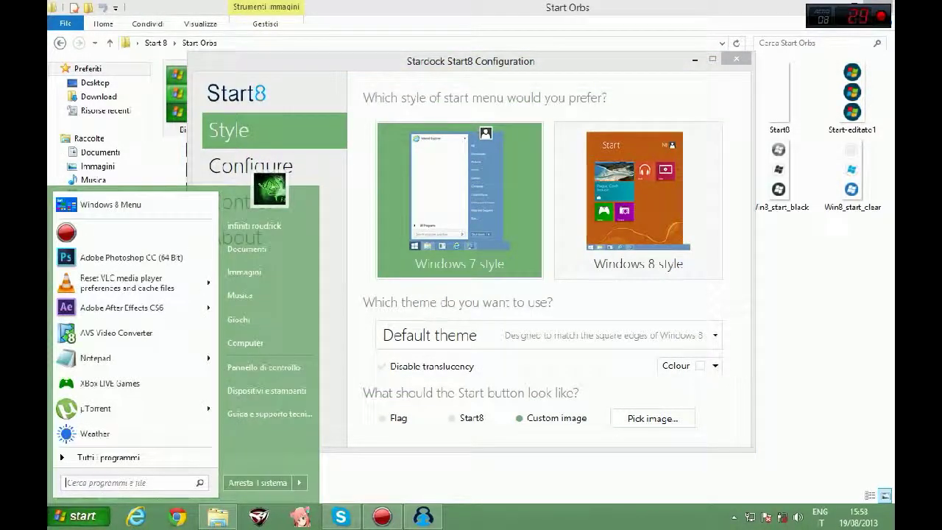
Step: Close the start menu and set the Start button's custom image to Start5 from the StartButtons folder
key(super)
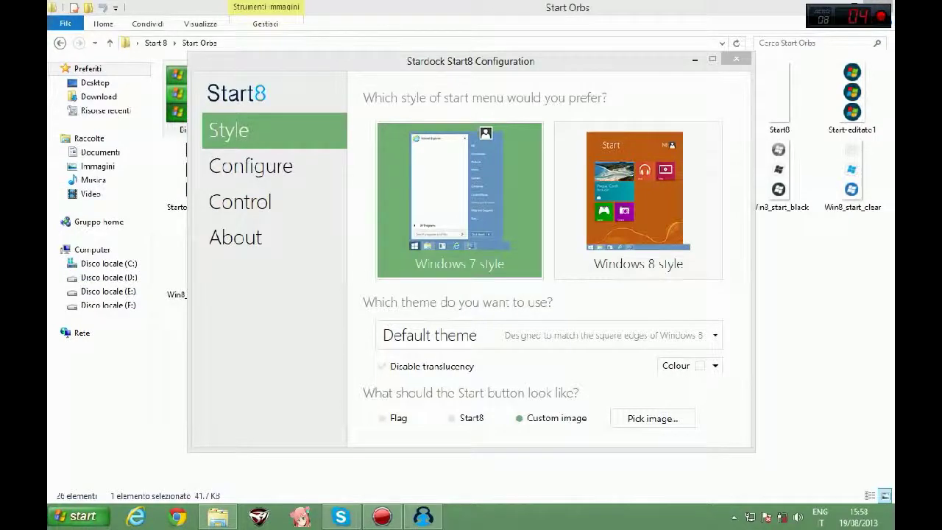
key(Return)
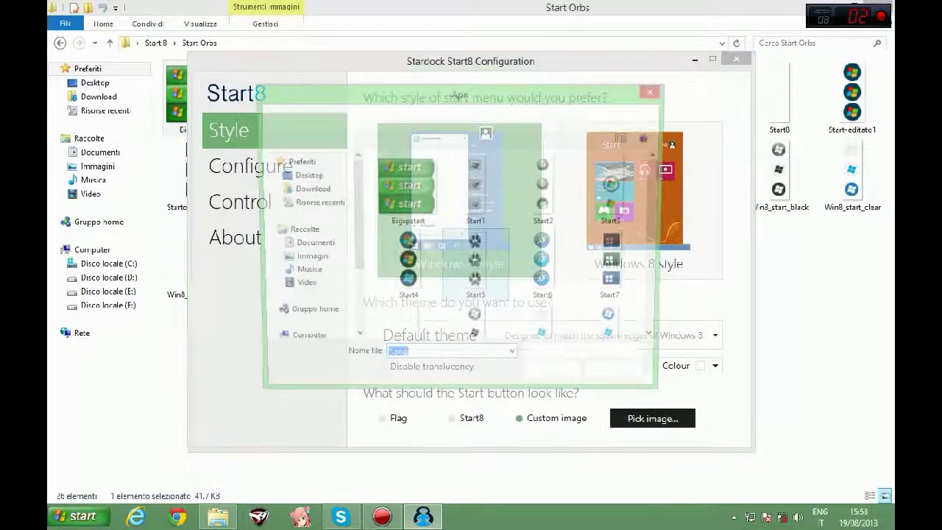
click(476, 265)
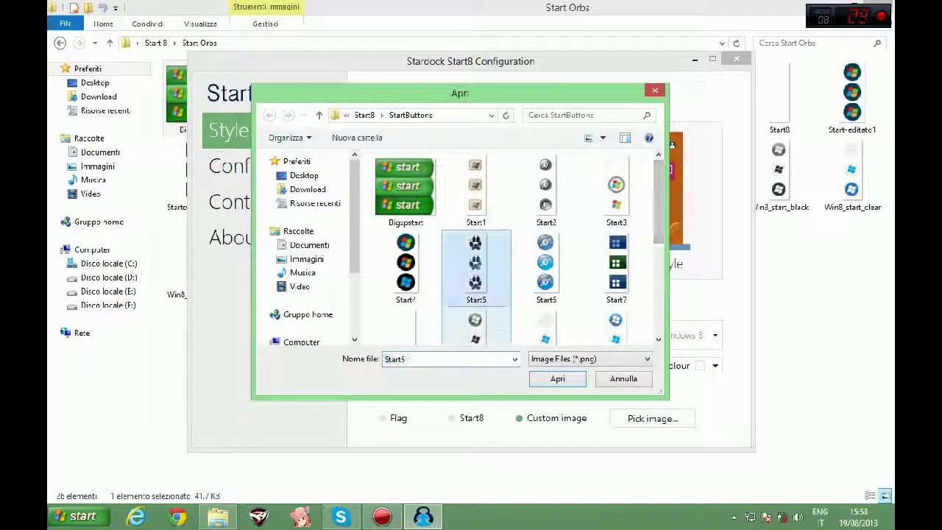
click(557, 379)
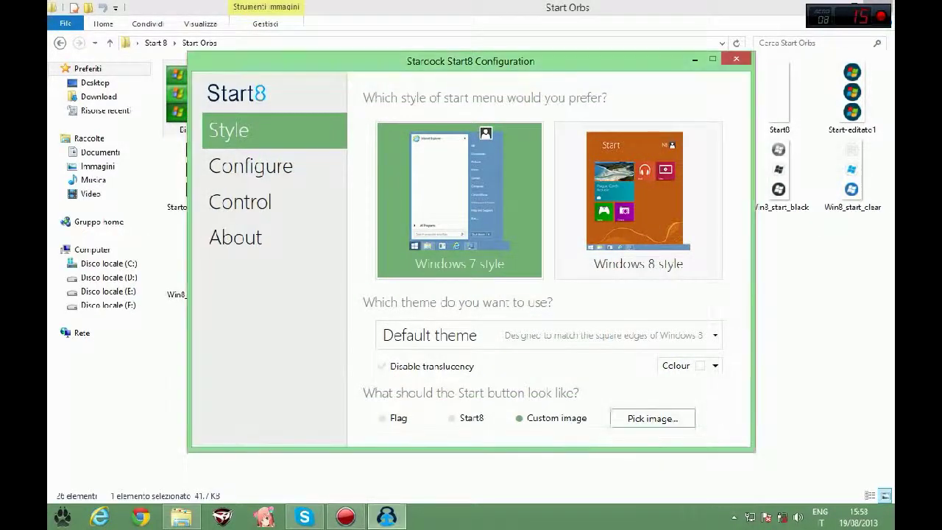
Step: Set the Start button's custom image to Start7 and open and close the start menu to check it
click(652, 418)
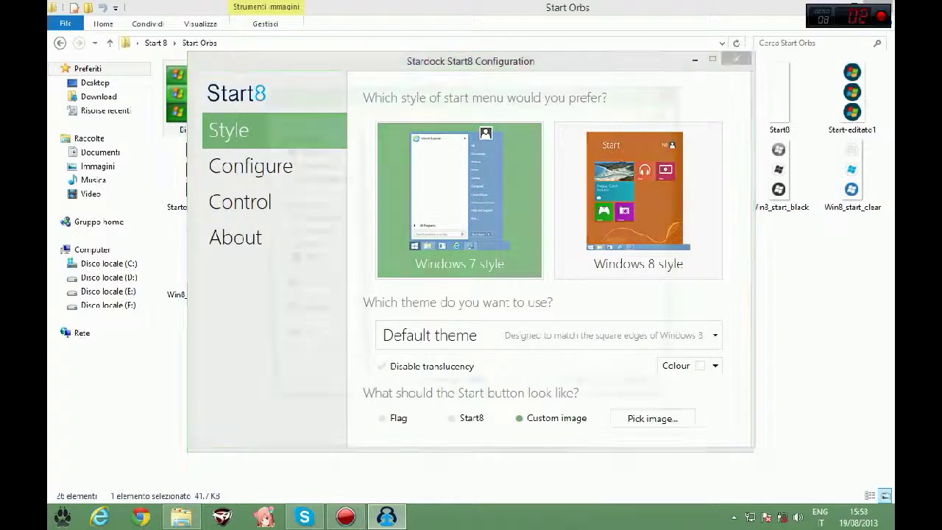
double_click(617, 268)
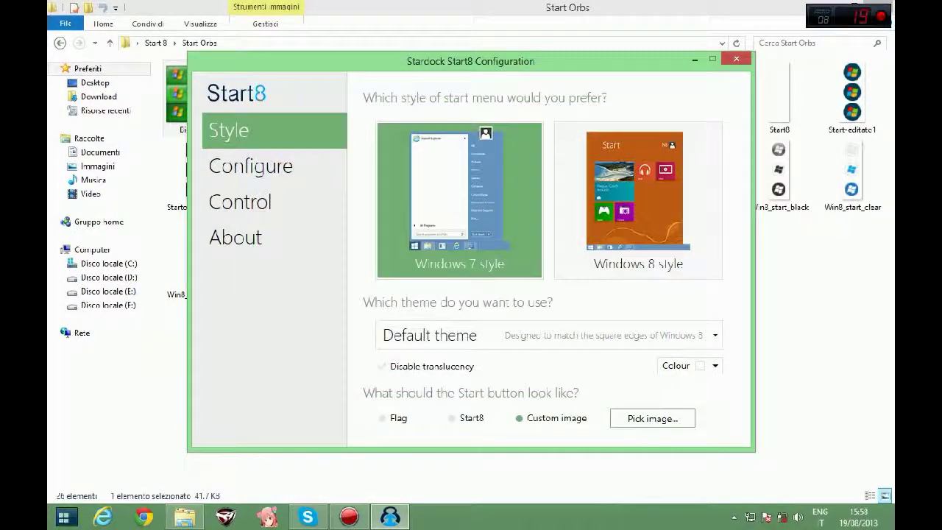
click(66, 517)
click(66, 516)
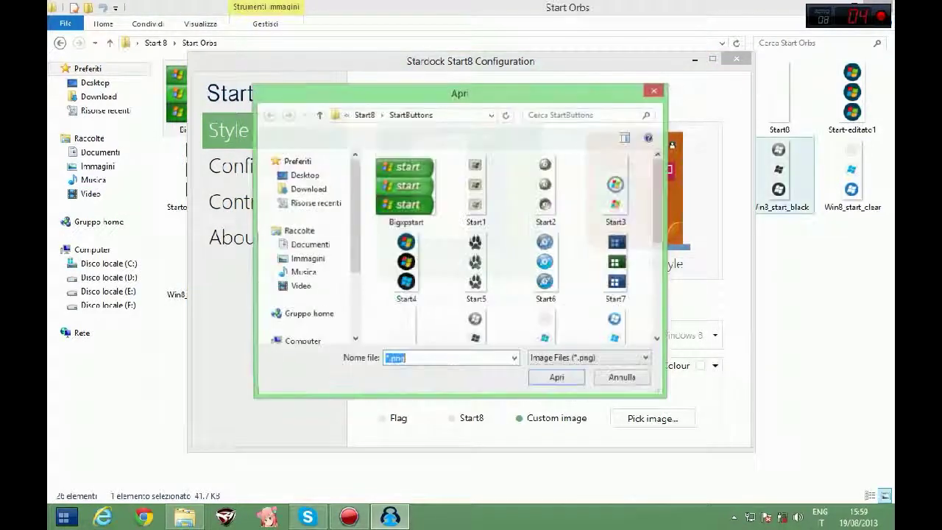
Step: Look through the StartButtons images, apply Start1 as the Start button's custom image, and open and close the start menu to check it
drag(658, 178, 659, 187)
scroll(516, 246, down, 5)
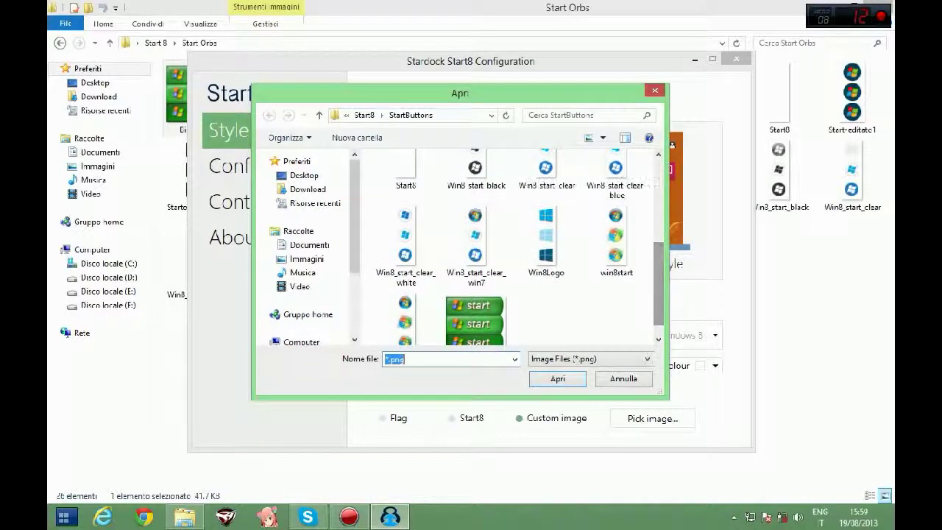
scroll(516, 246, up, 3)
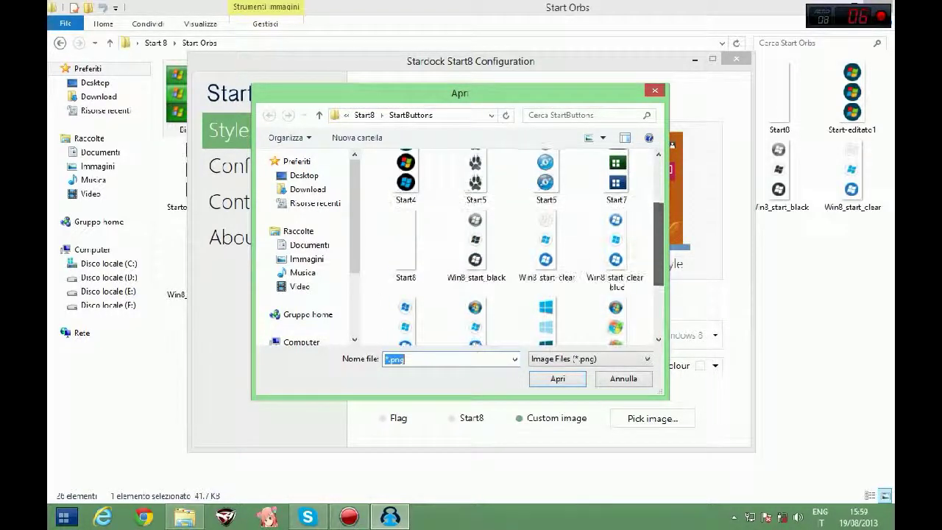
scroll(522, 250, up, 3)
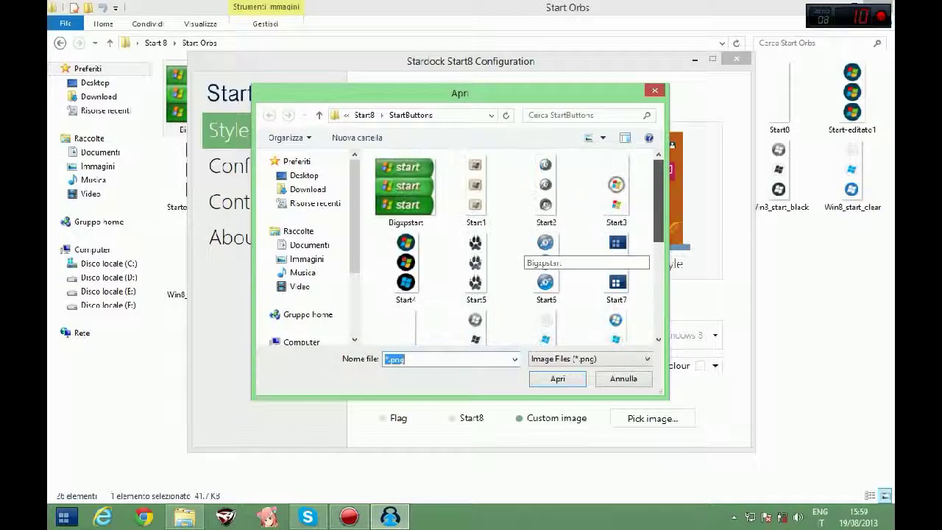
click(475, 188)
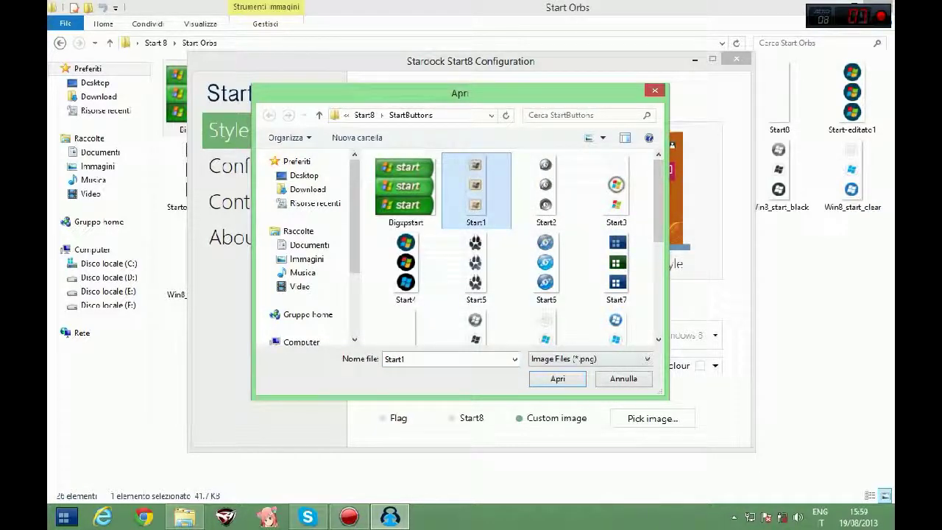
click(589, 359)
click(566, 368)
click(558, 379)
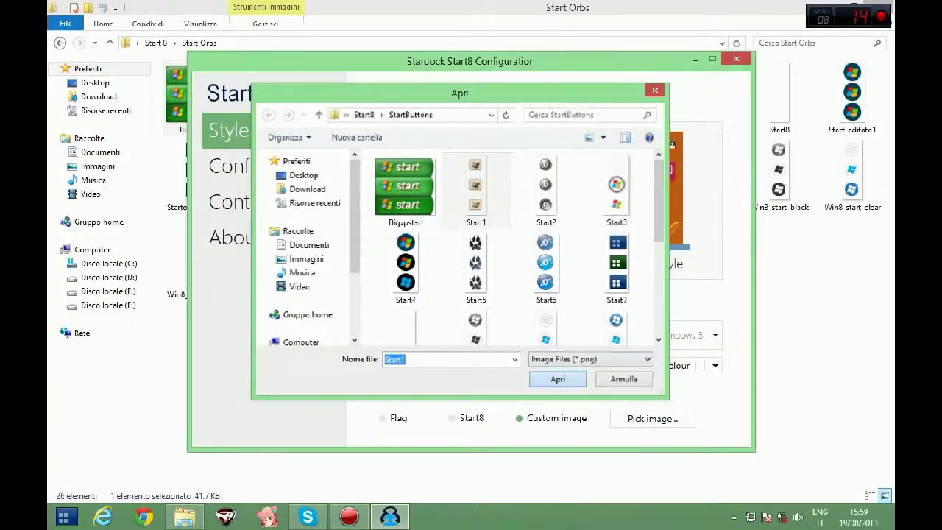
click(65, 517)
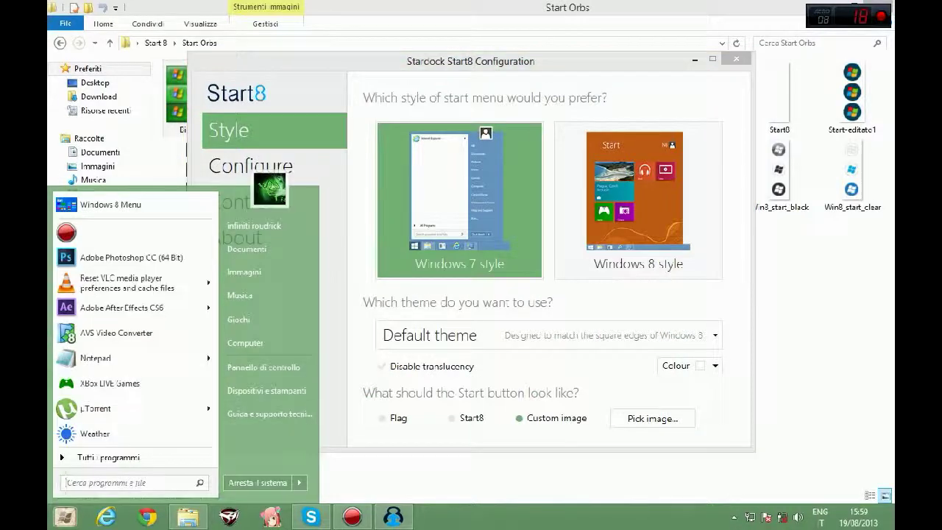
click(65, 518)
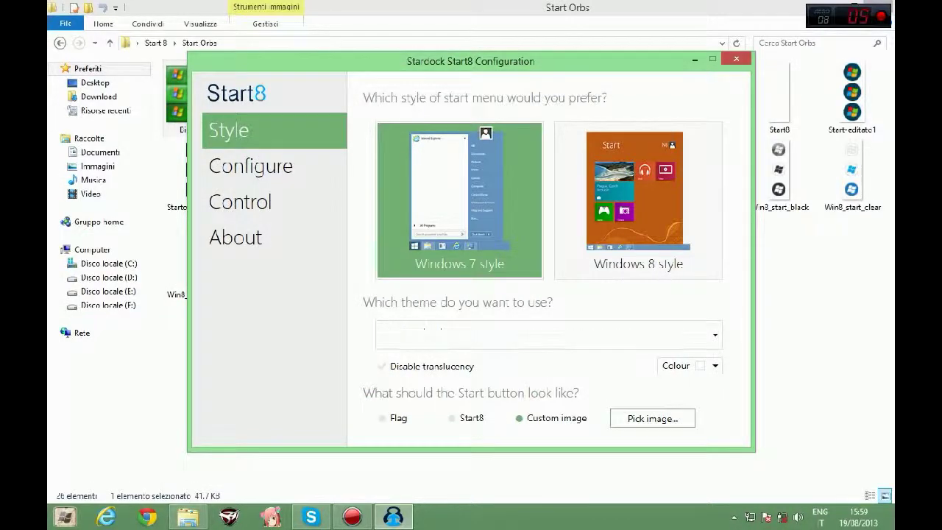
Step: Replace the Start button's custom image with Start3 from the StartButtons folder
click(652, 418)
click(652, 418)
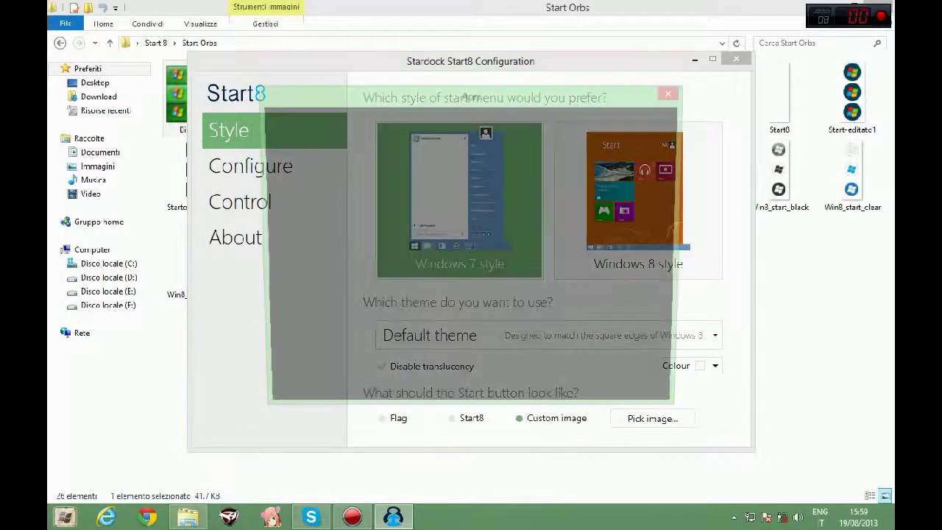
click(616, 189)
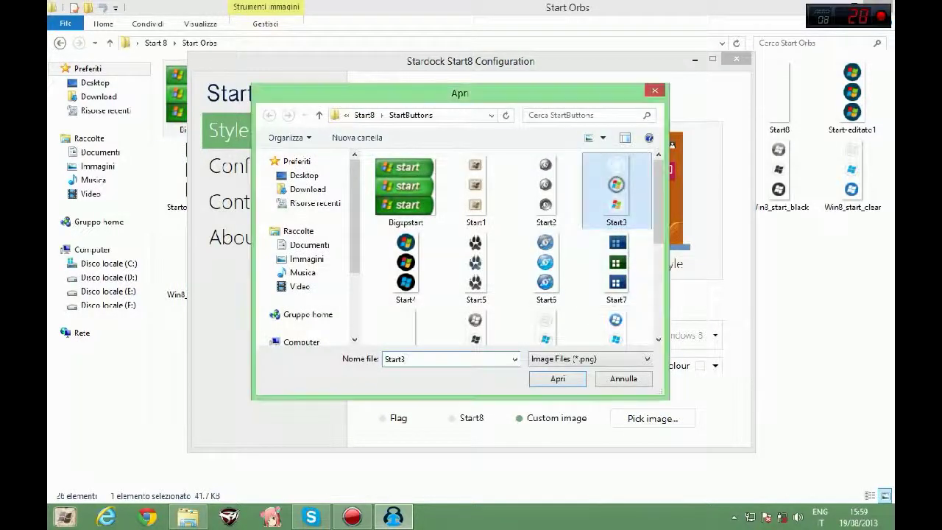
double_click(616, 189)
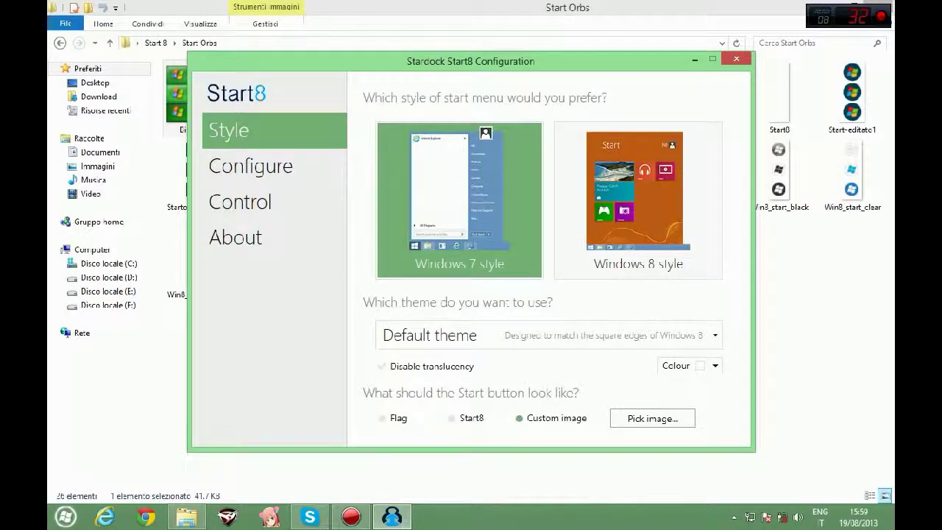
Step: Try the Windows 8 style start menu at the Small size and open it for a preview
click(638, 199)
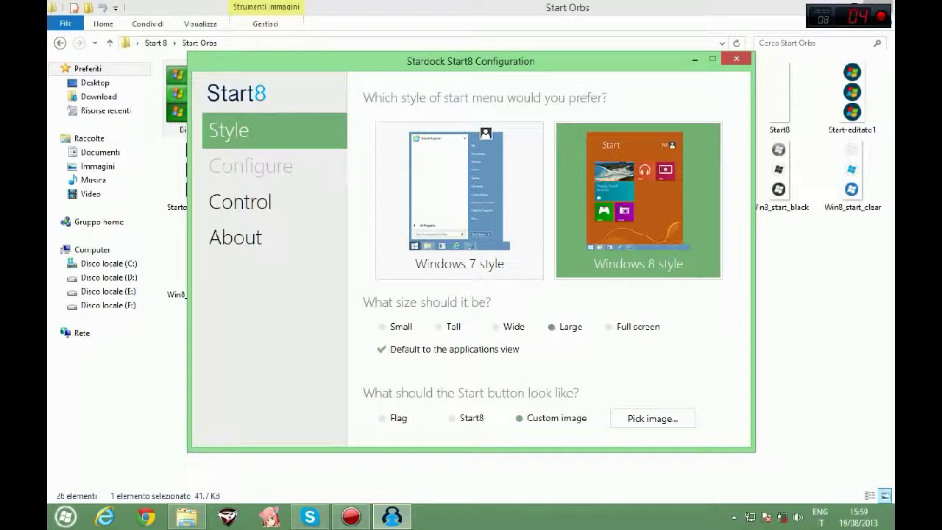
click(610, 327)
click(382, 326)
key(super)
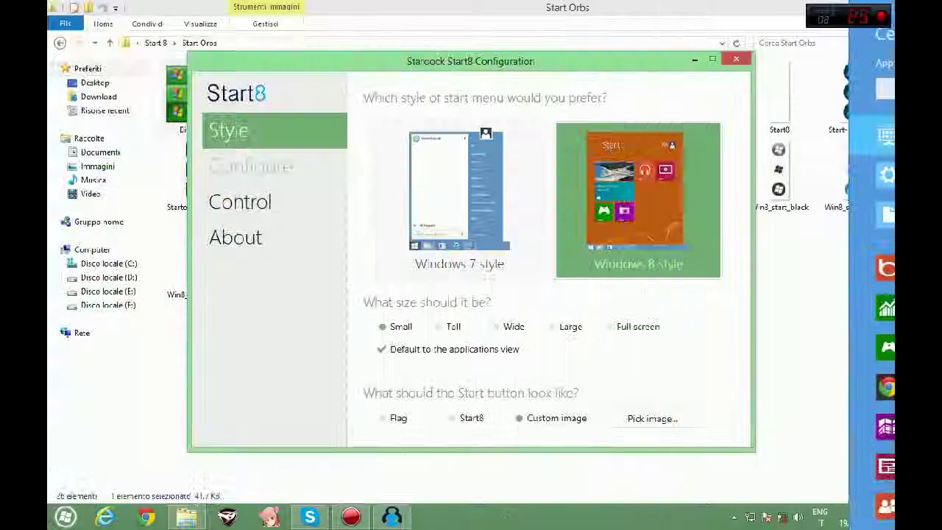
Step: Browse the app list of the Windows 8 style start menu over the Start Orbs window, and restore the Windows 7 style in Start8 Configuration
key(alt+Tab)
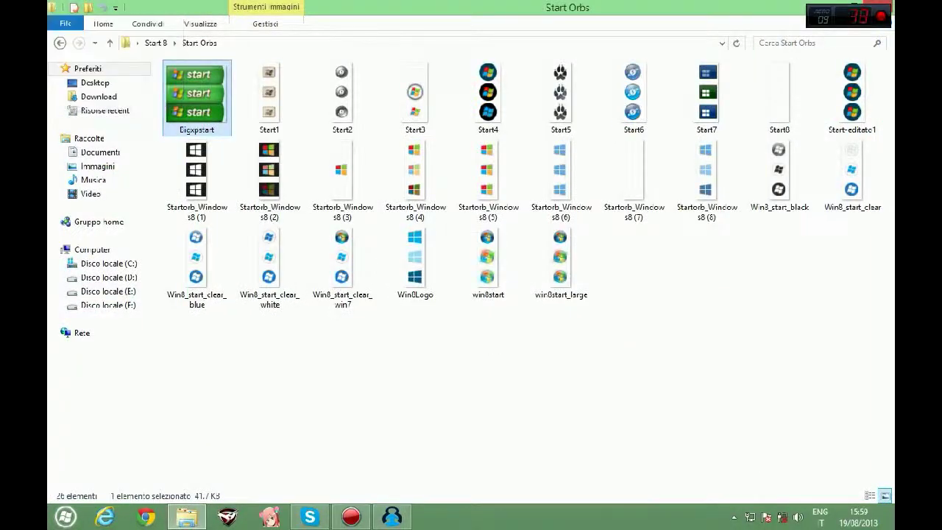
key(super)
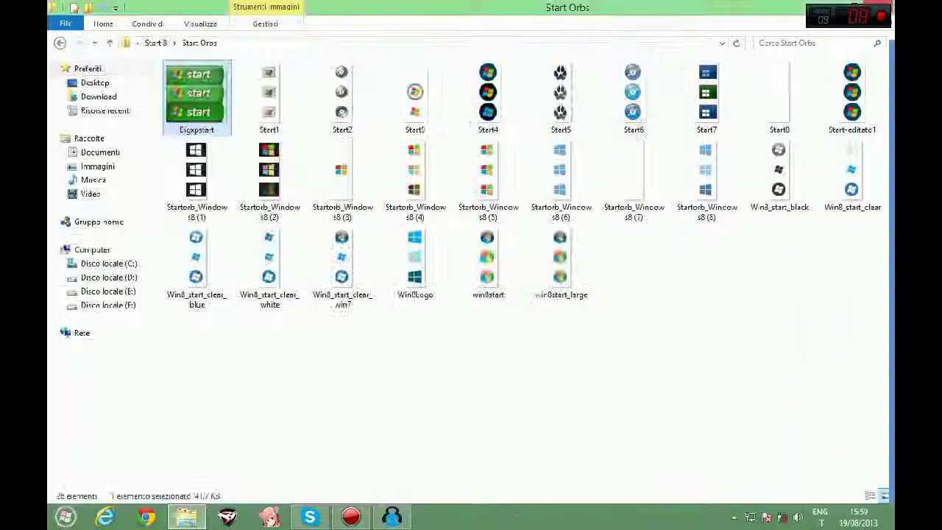
key(super)
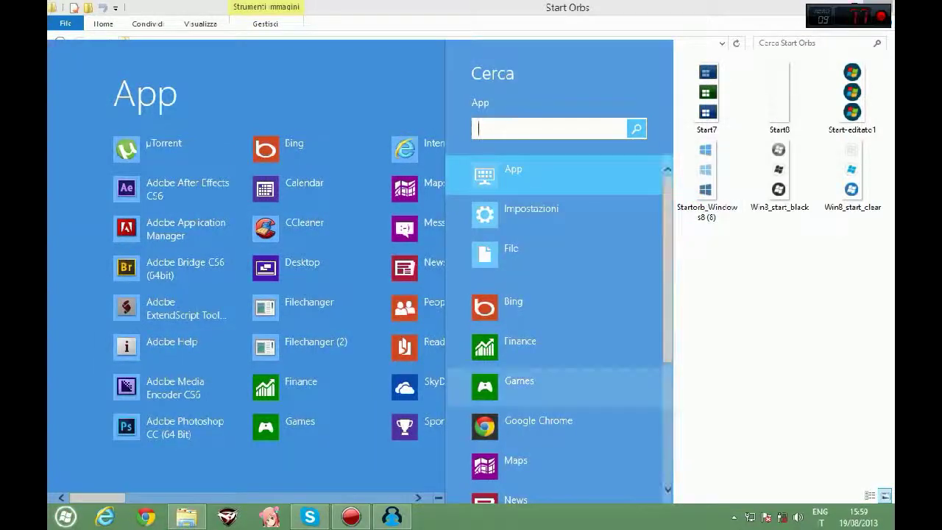
scroll(246, 287, down, 2)
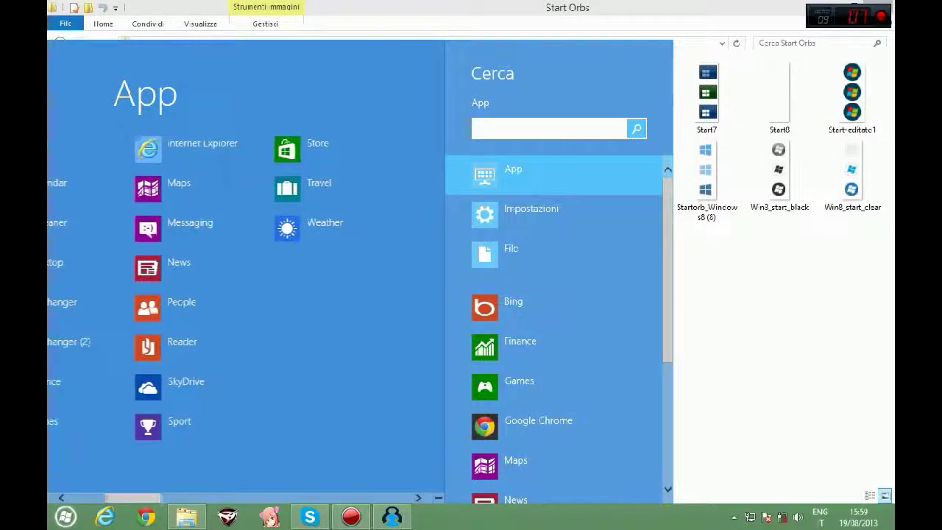
scroll(246, 295, down, 6)
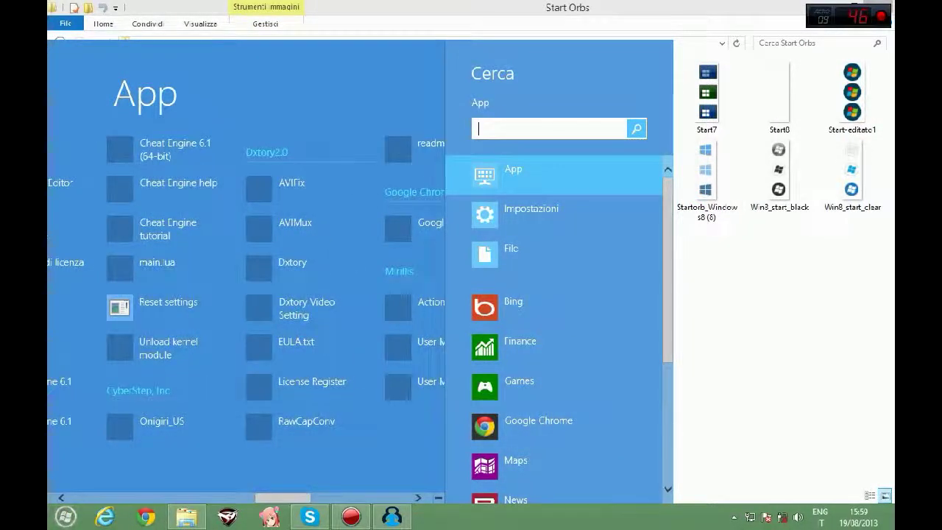
click(65, 516)
click(391, 517)
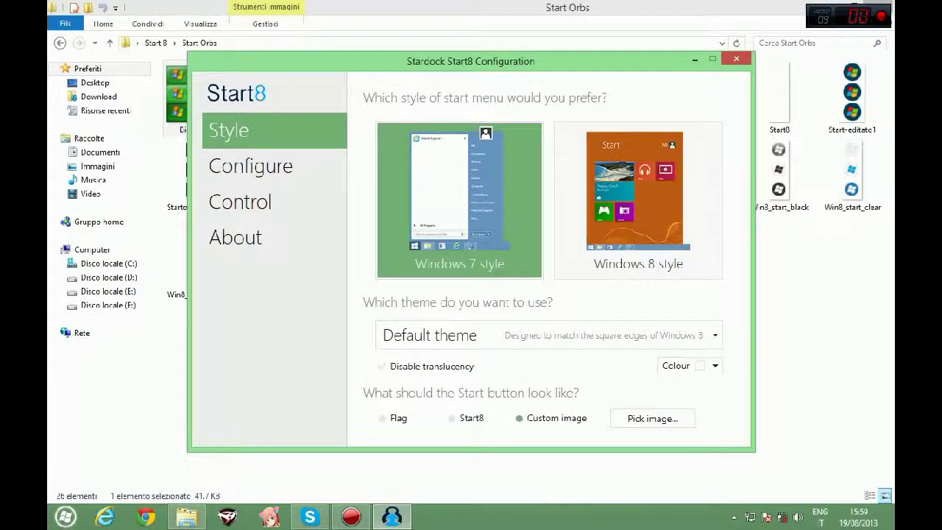
Step: Review the Configure, Control and About settings of Start8 and return to the Style settings
click(250, 167)
click(240, 202)
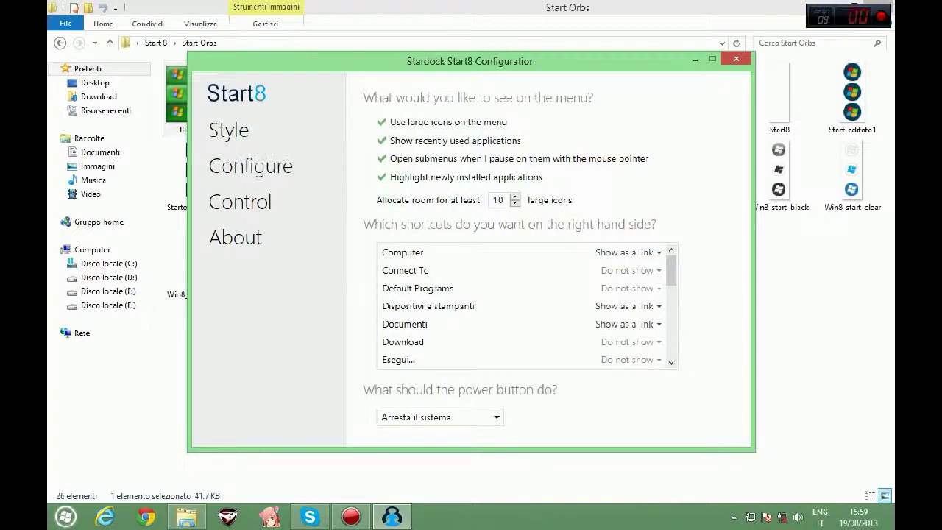
click(235, 238)
click(240, 202)
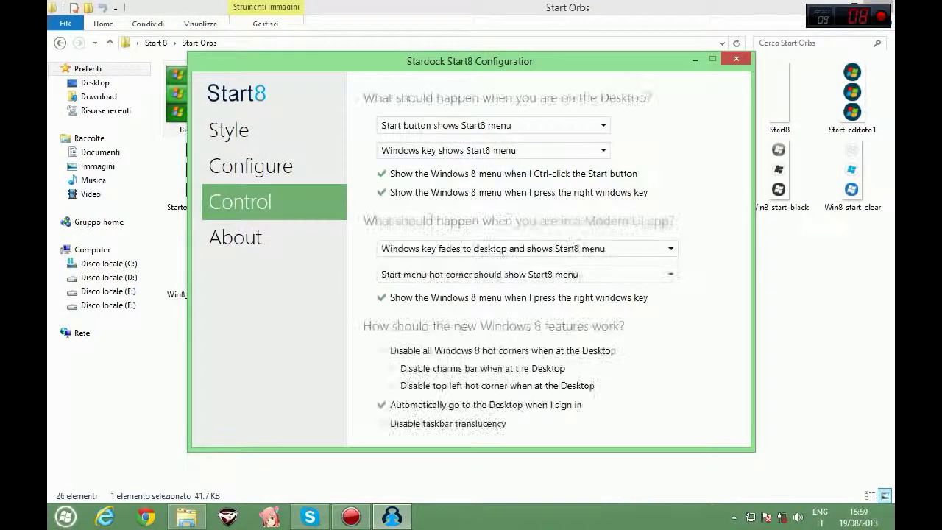
click(235, 237)
click(228, 131)
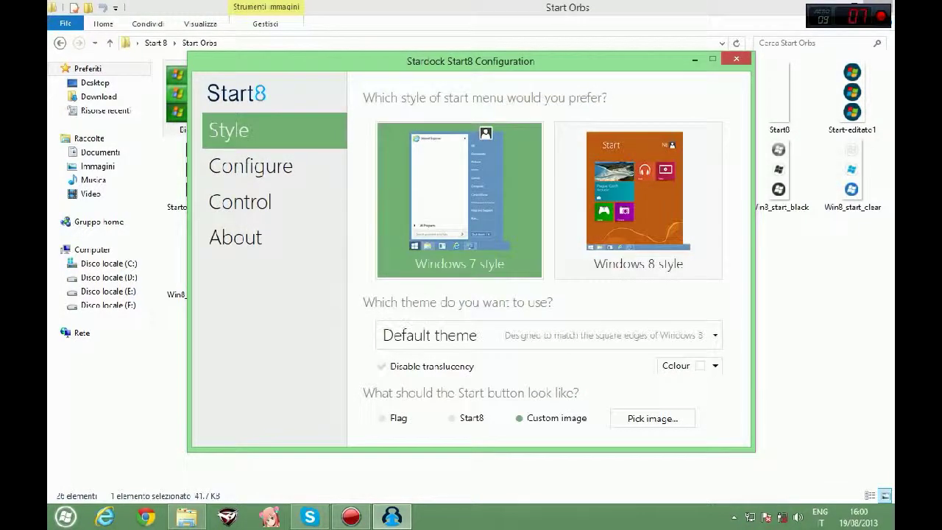
Step: Check the start menu's colour options and turn on Disable translucency for the Default theme
click(715, 365)
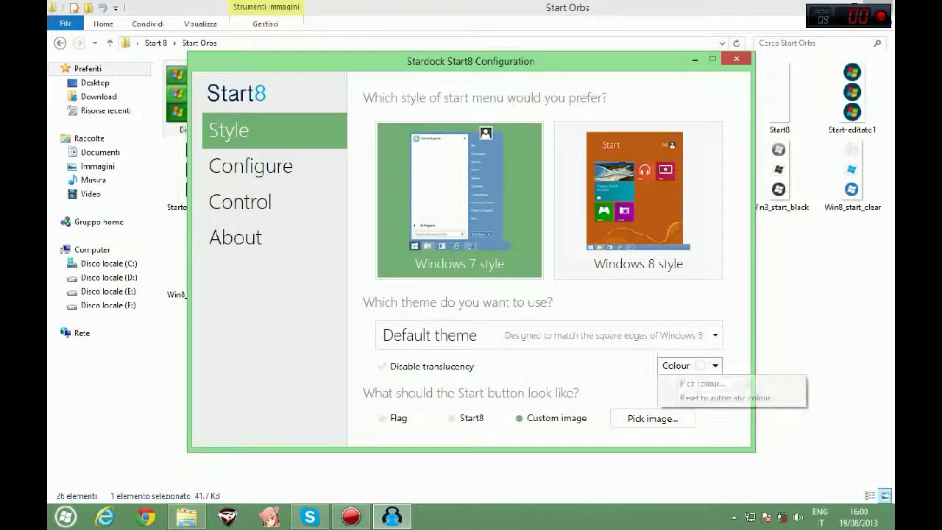
click(382, 365)
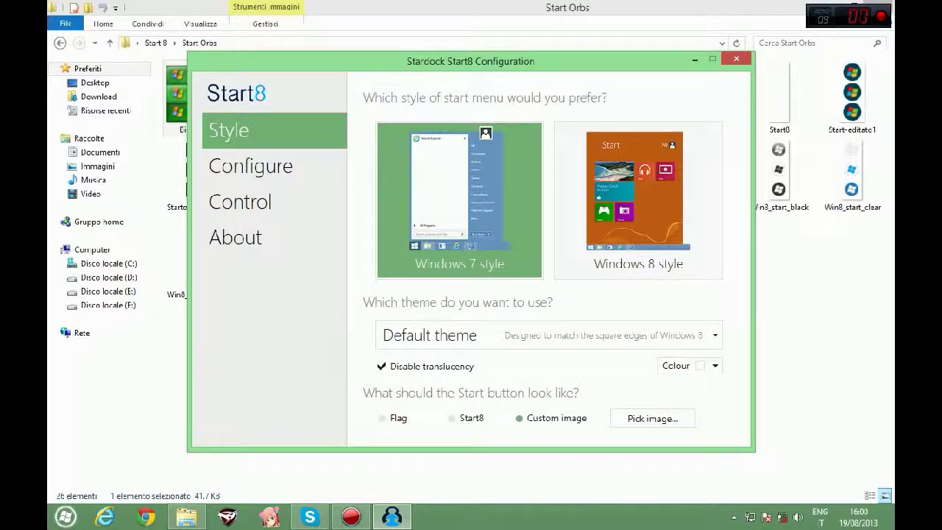